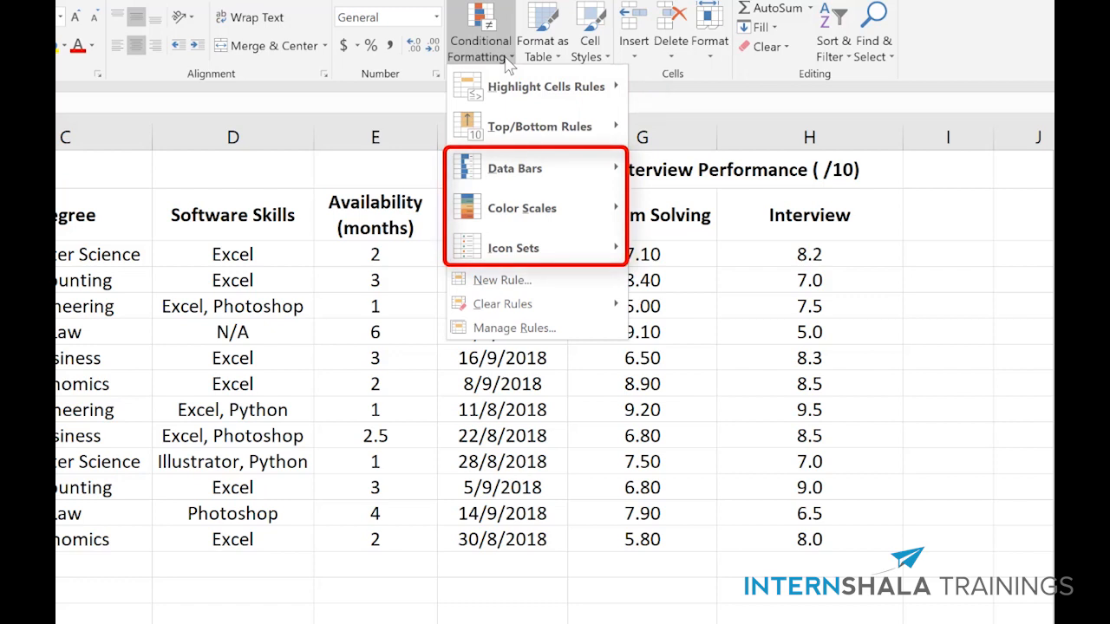
Step: Apply pink gradient-fill data bars to the scores in the Interview column
left_click(506, 60)
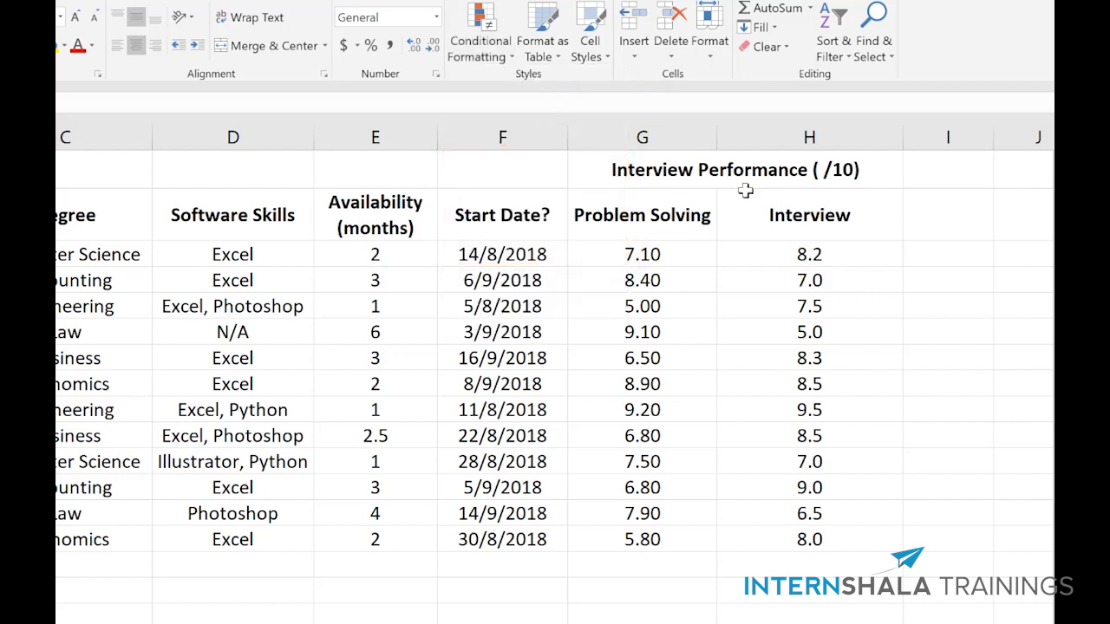
left_click_drag(805, 256, 815, 540)
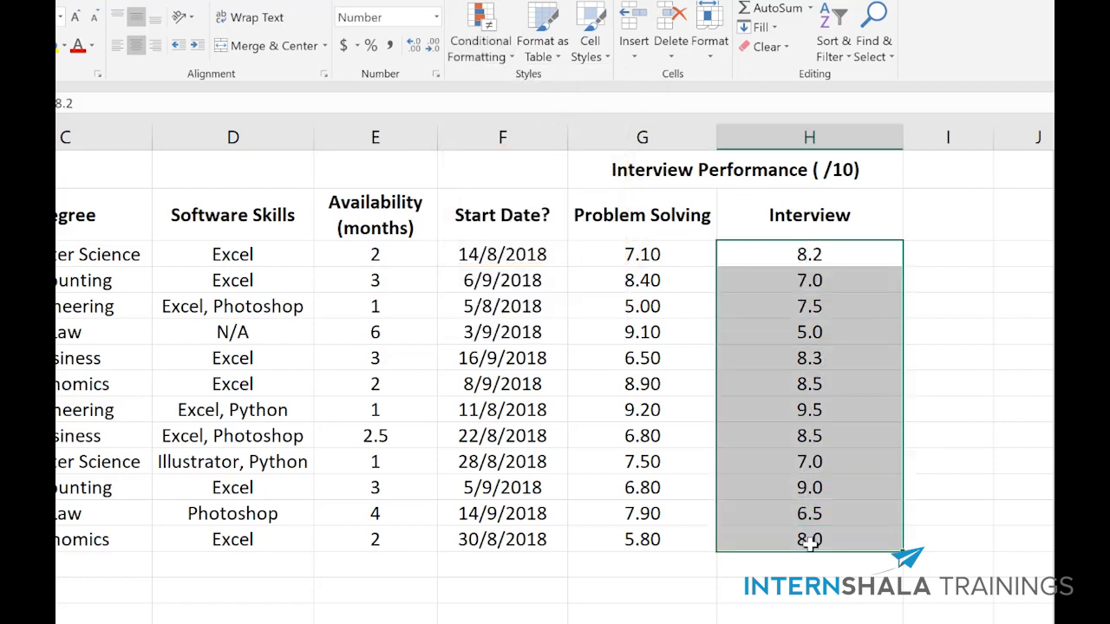
left_click(491, 63)
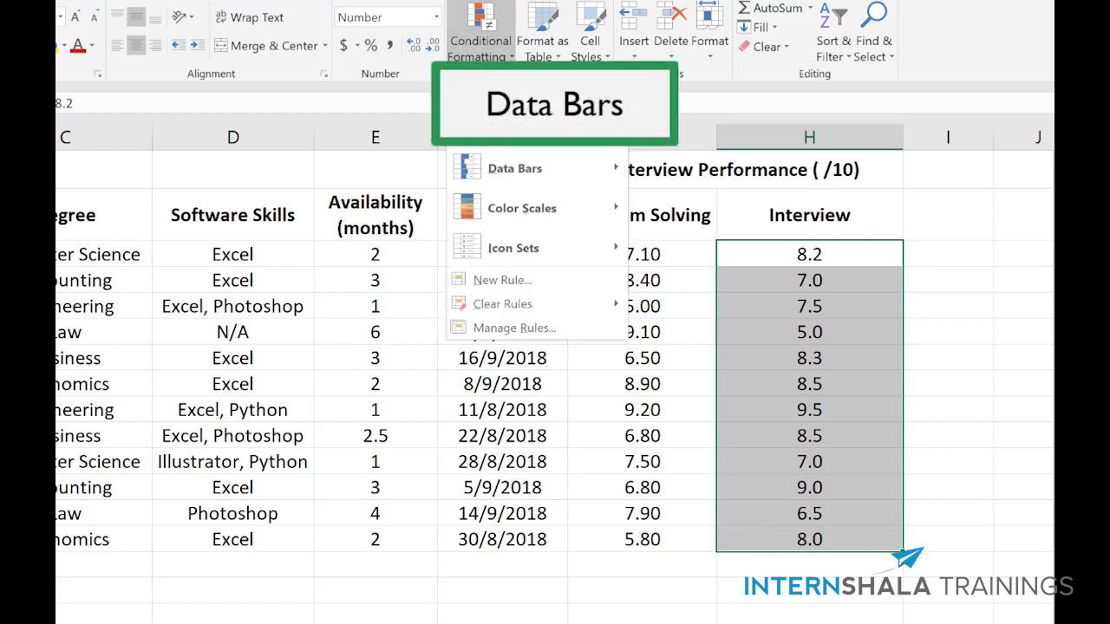
mouse_move(542, 173)
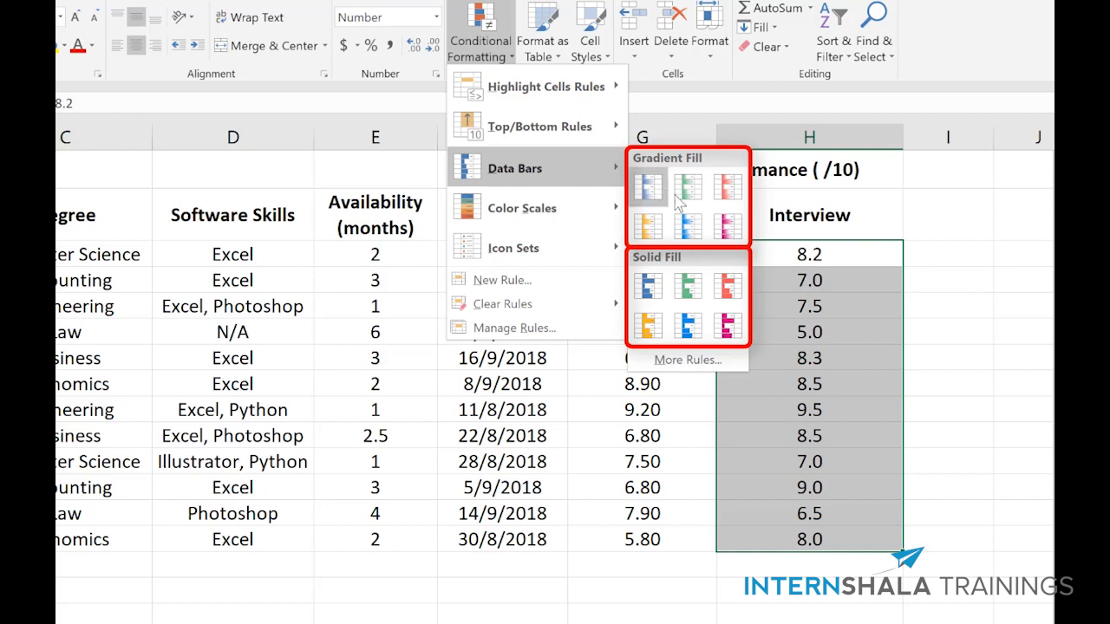
left_click(728, 186)
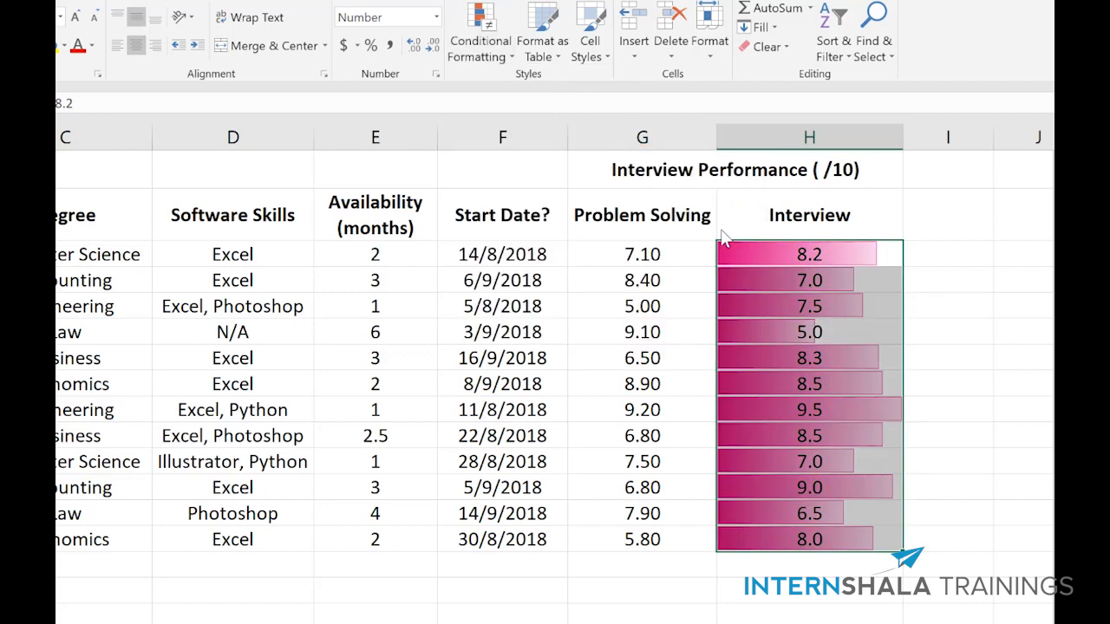
left_click(763, 221)
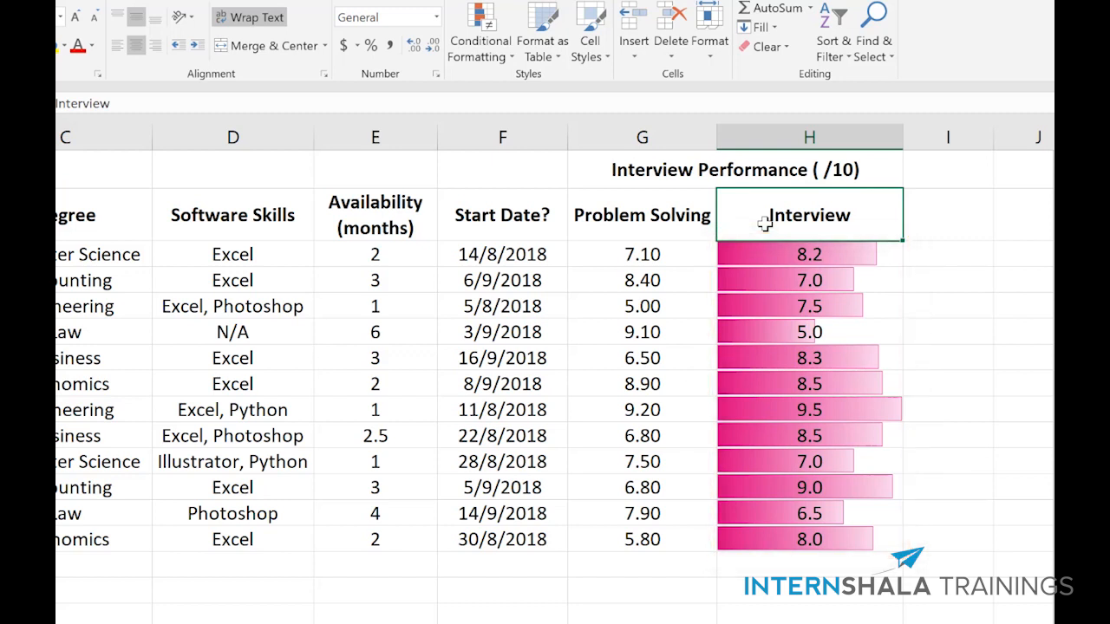
Step: Apply the Green - Yellow - Red color scale to the scores in the Problem Solving column
left_click_drag(657, 251, 652, 490)
left_click_drag(652, 537, 650, 535)
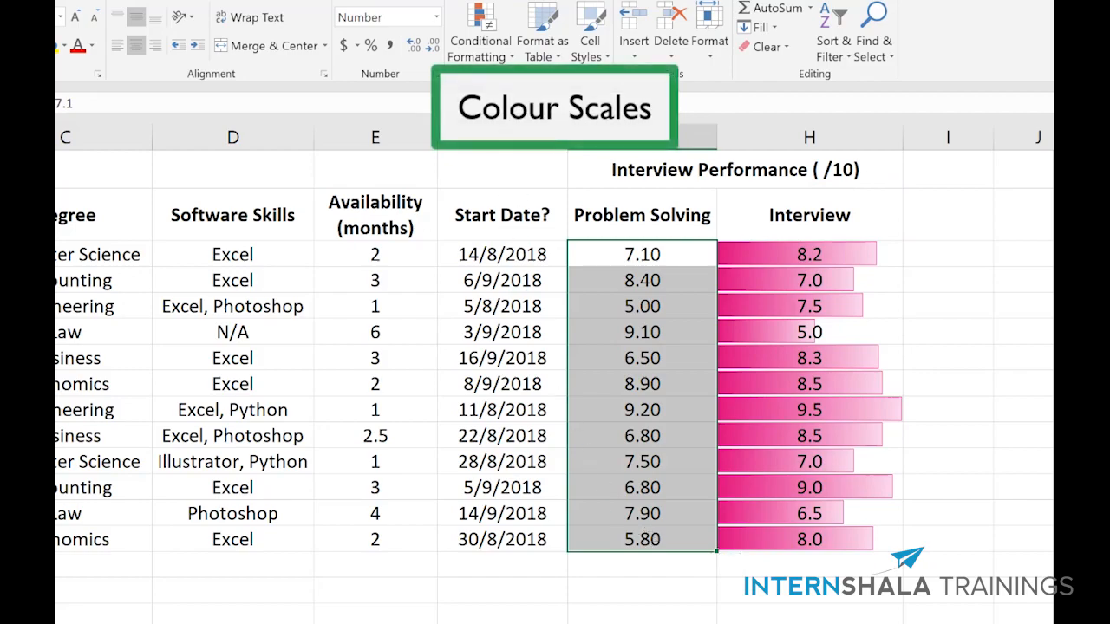
left_click(500, 57)
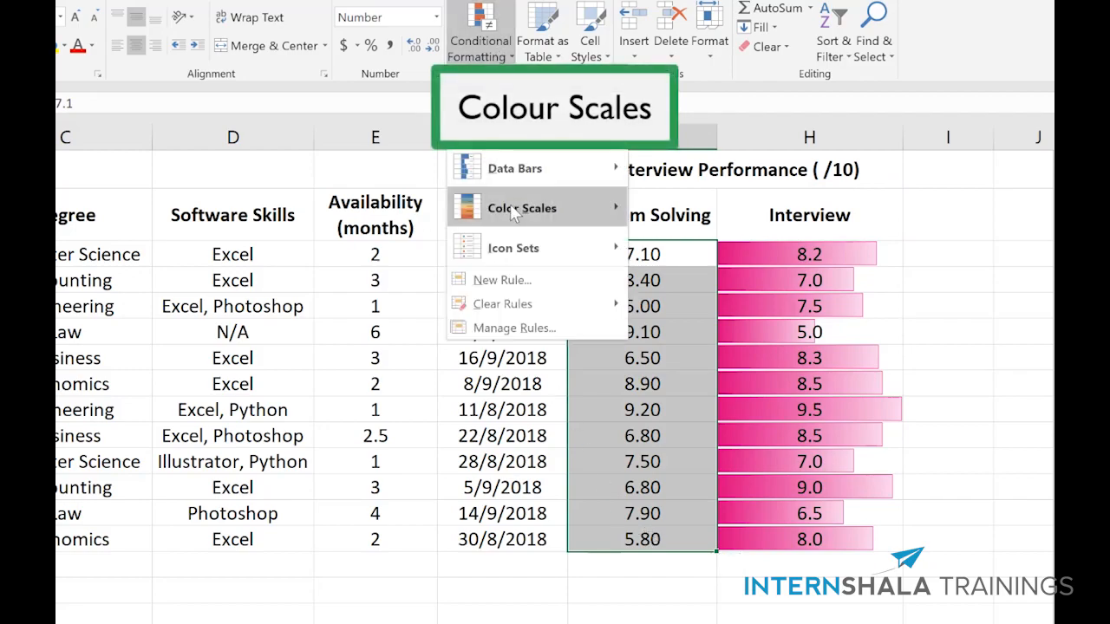
mouse_move(514, 211)
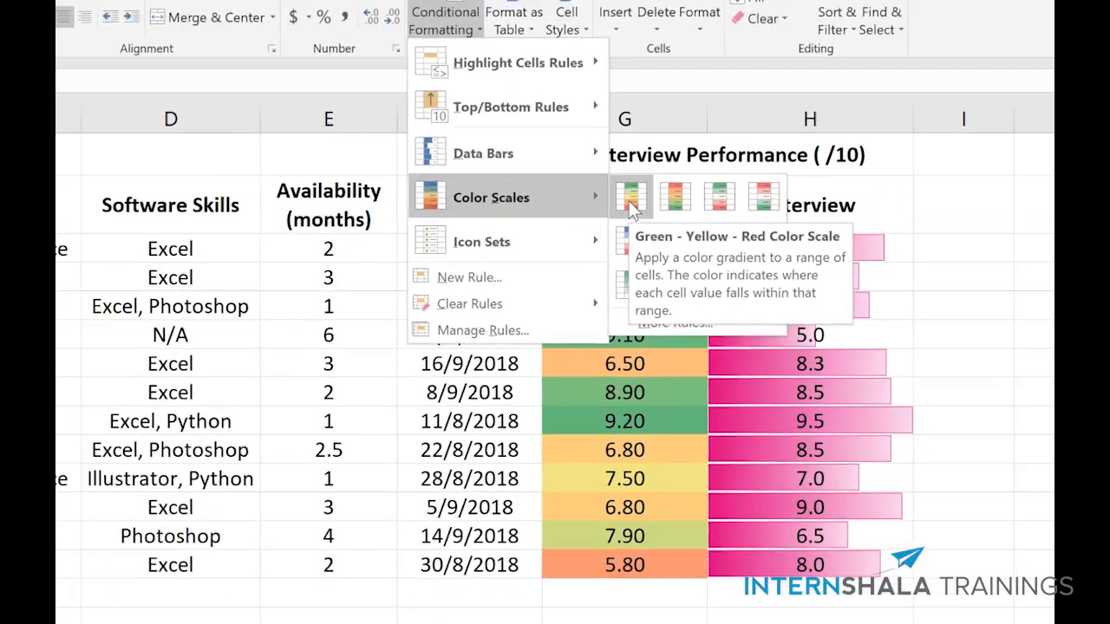
left_click(546, 138)
left_click(642, 217)
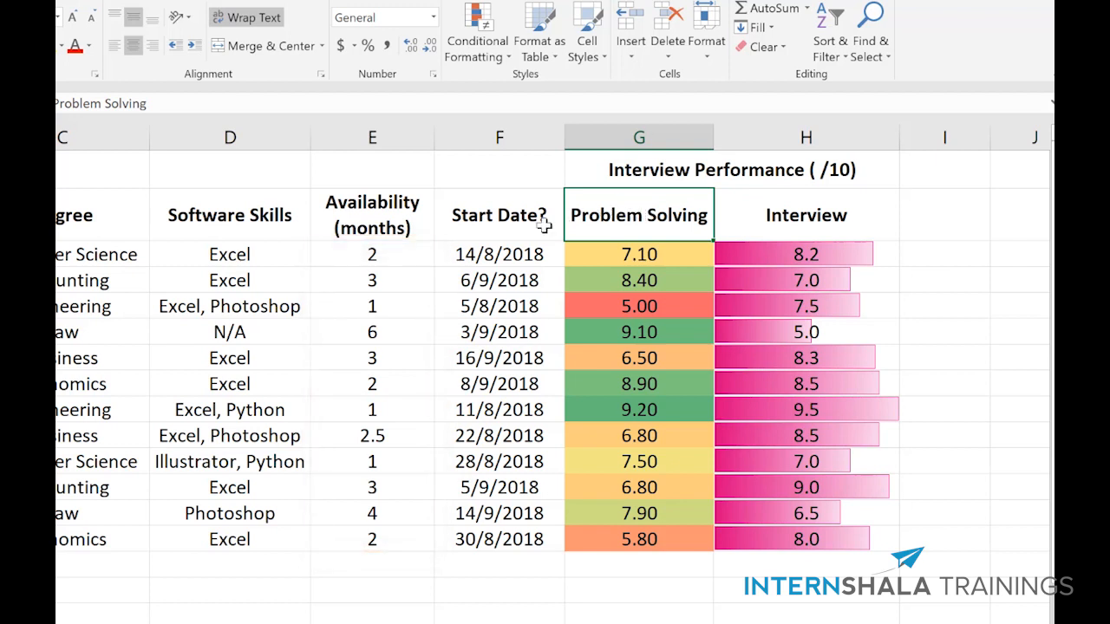
Step: Add the check mark, exclamation mark and cross icon set to the Availability (months) values
left_click_drag(401, 254, 386, 537)
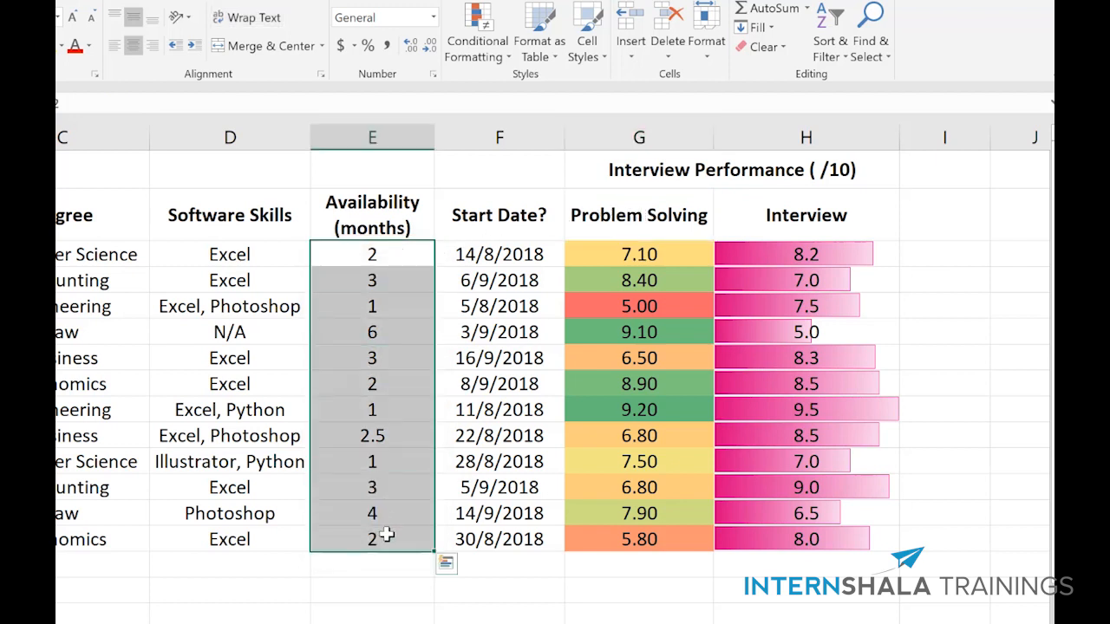
left_click(475, 56)
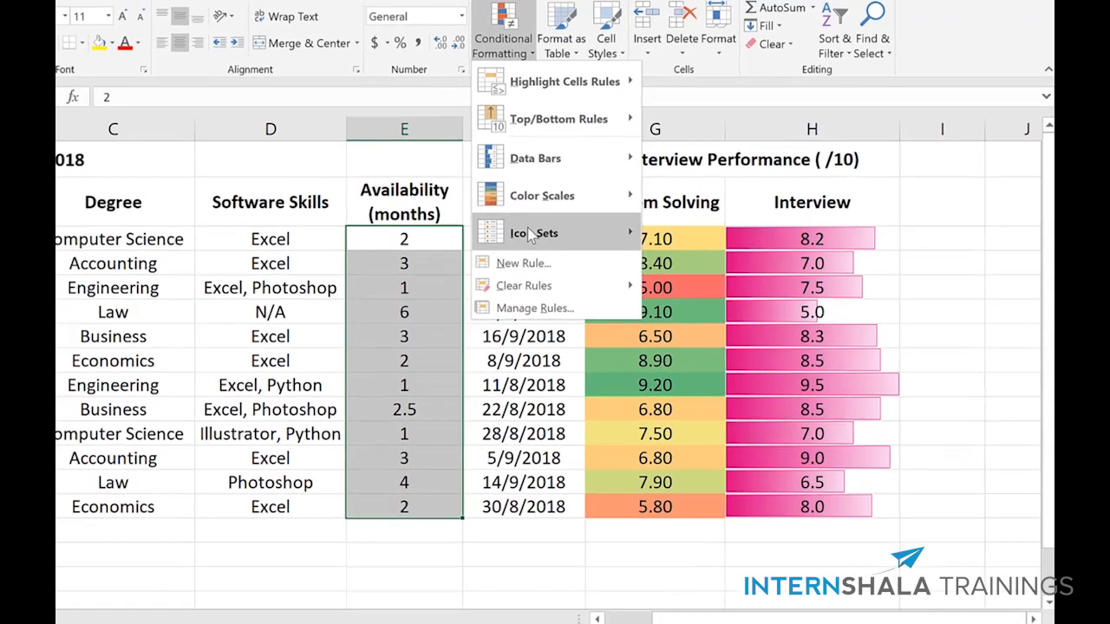
mouse_move(501, 248)
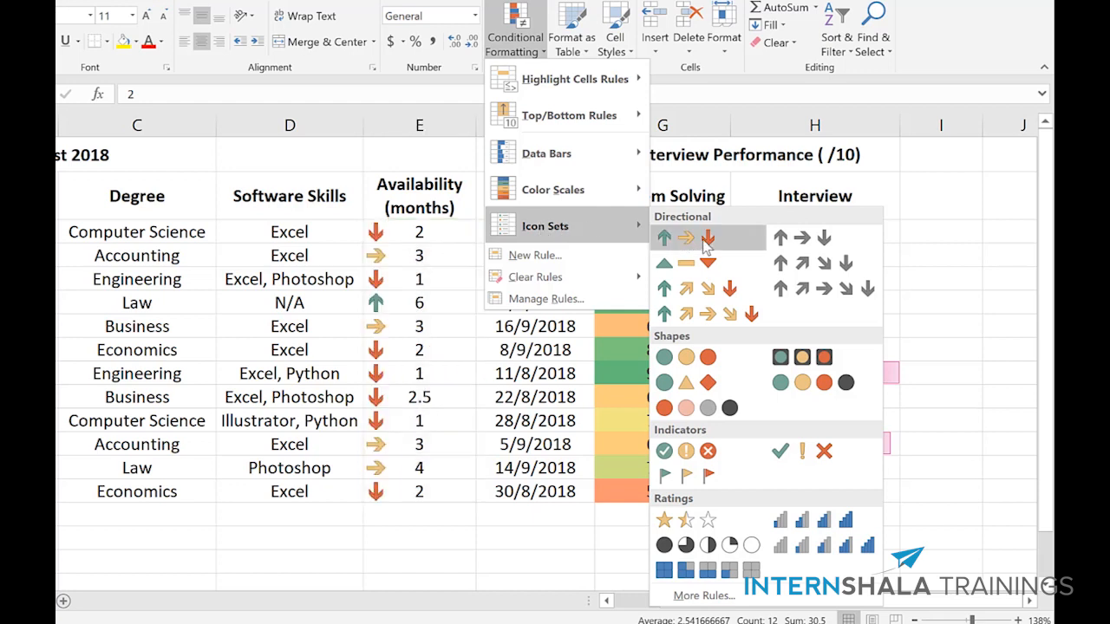
left_click(808, 452)
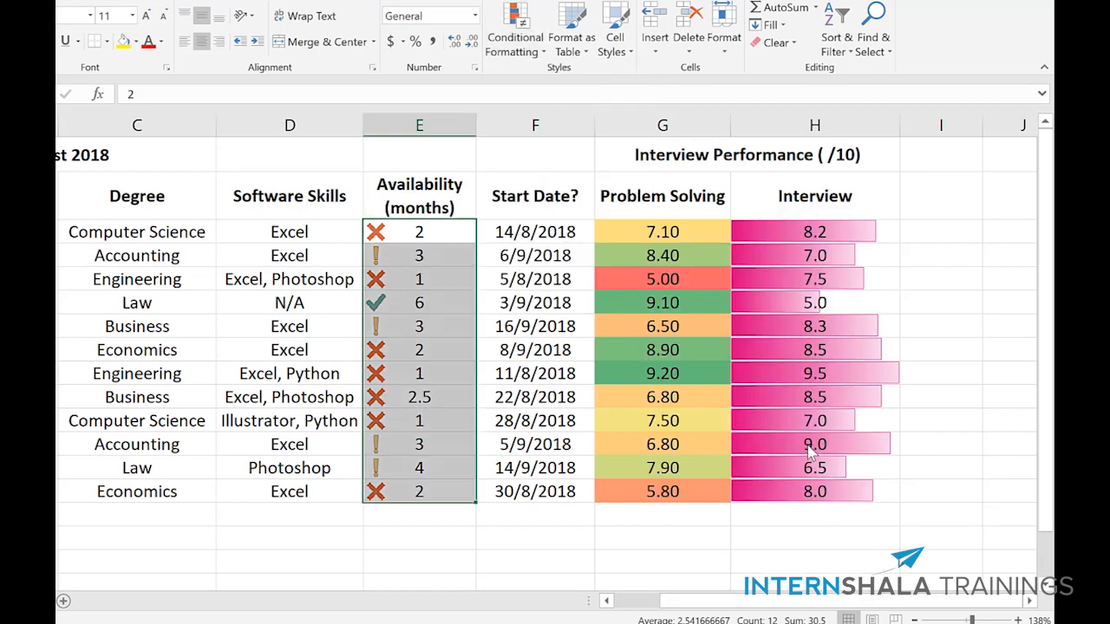
left_click(397, 200)
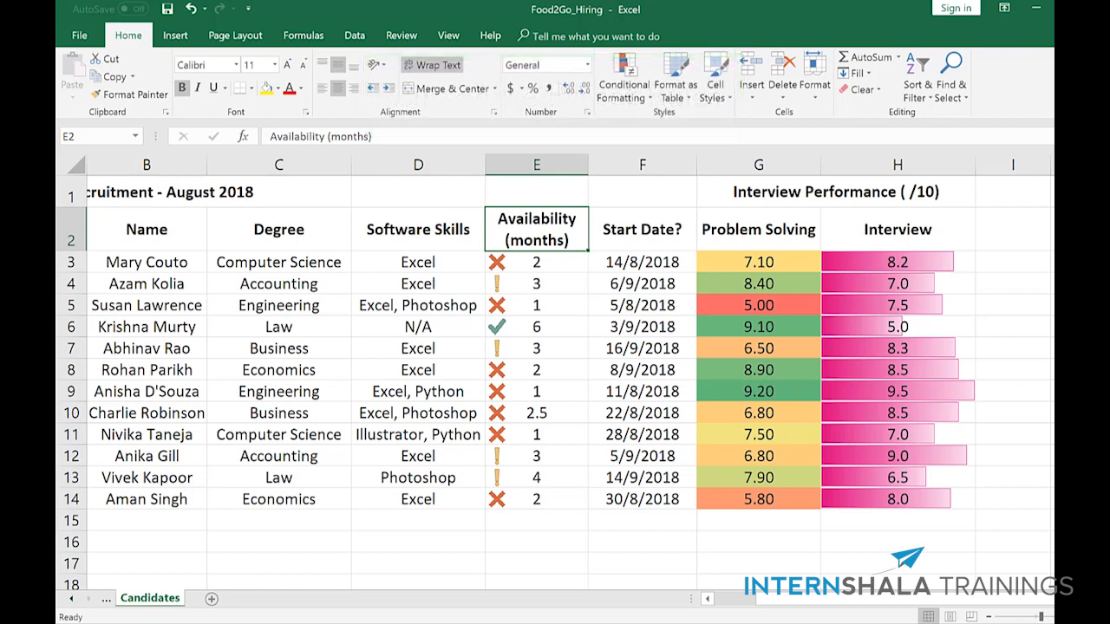
Step: Open the conditional formatting rules manager for the Availability values and list the rules for This Worksheet
left_click(500, 261)
left_click_drag(509, 374, 518, 496)
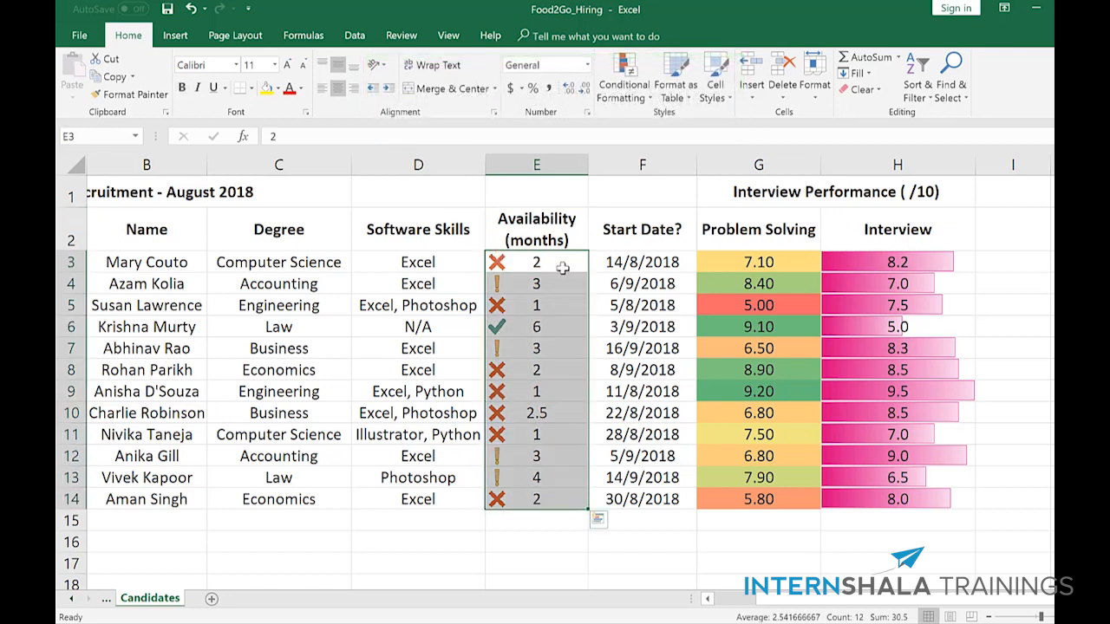
left_click(640, 90)
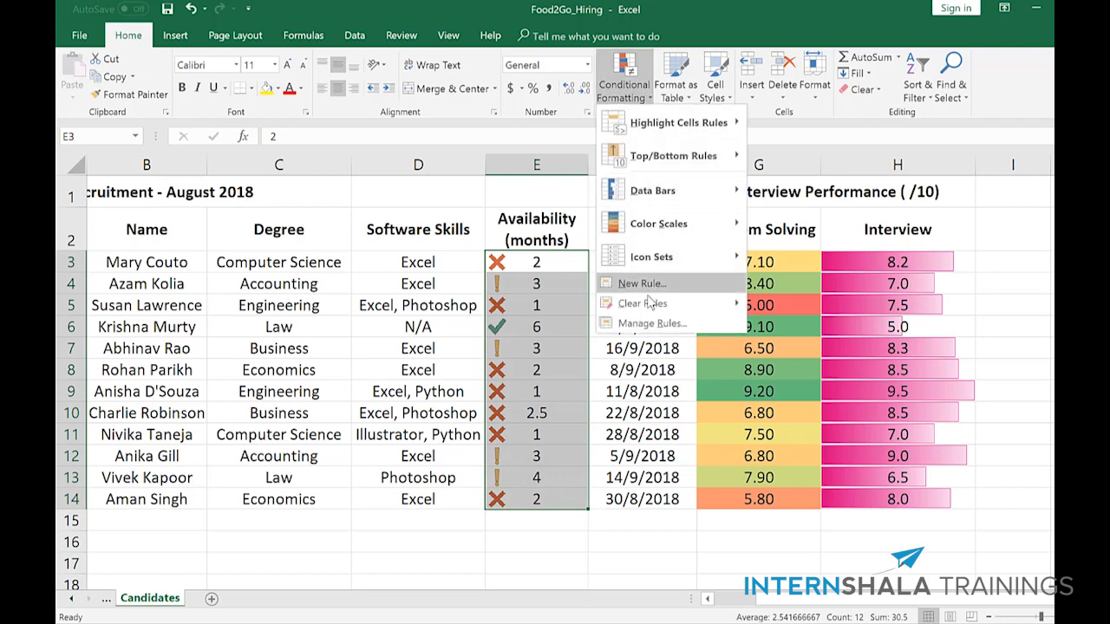
left_click(652, 324)
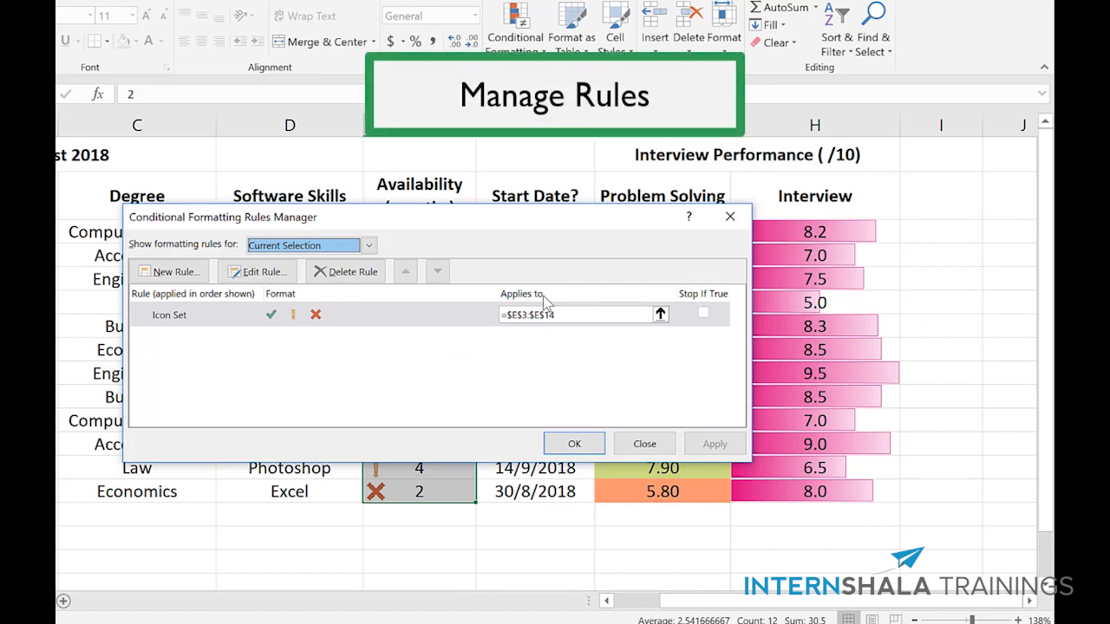
left_click(368, 245)
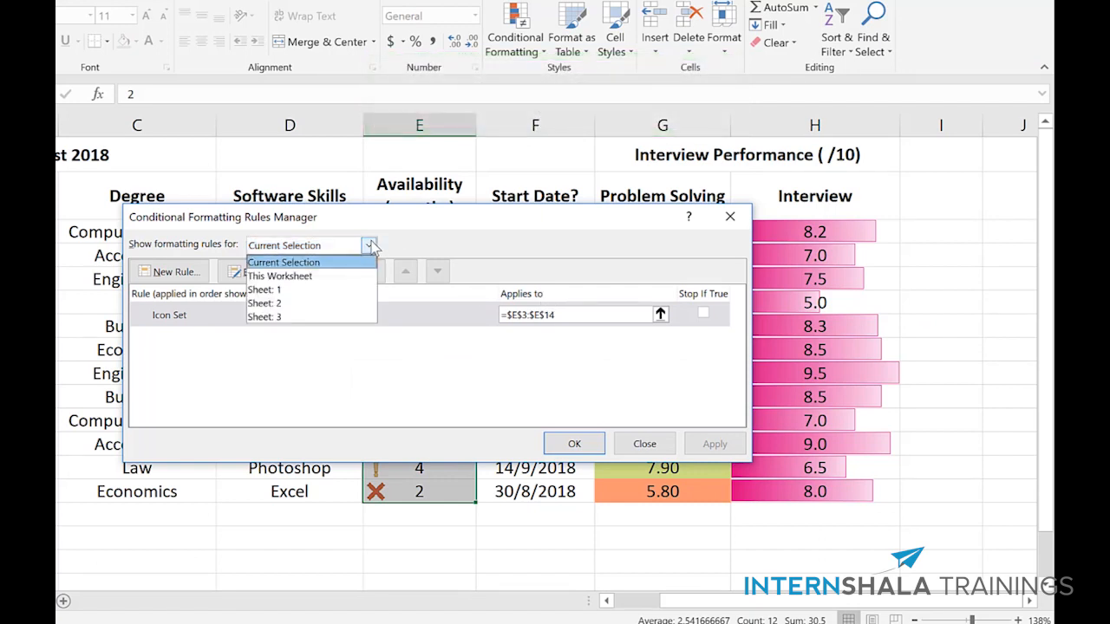
left_click(367, 276)
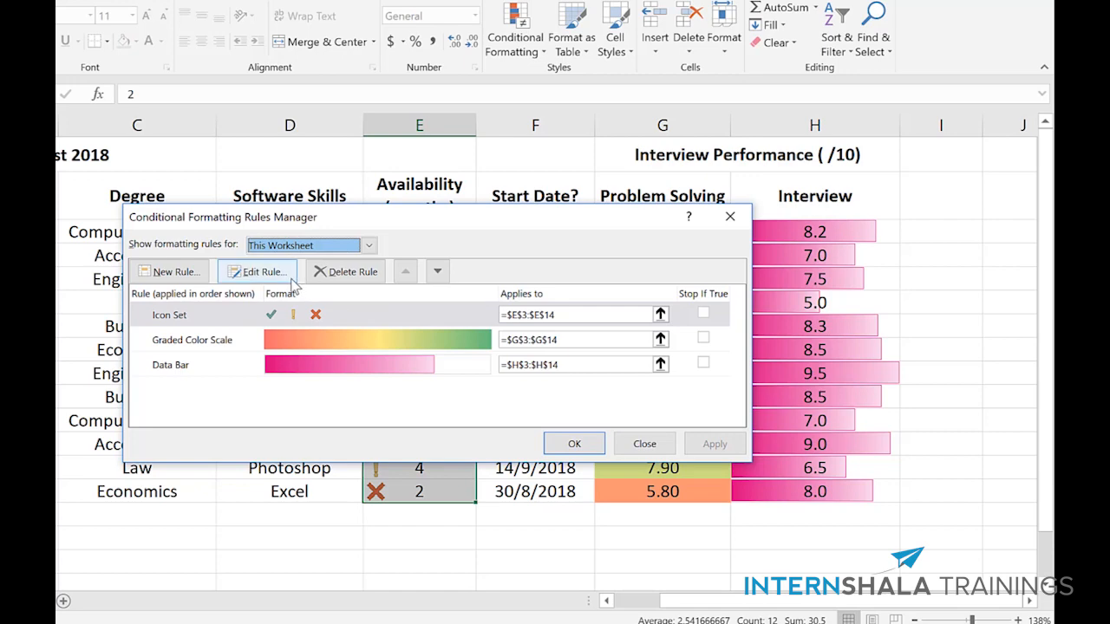
Step: Edit the Icon Set rule so that both icon thresholds use the Number type
left_click(282, 317)
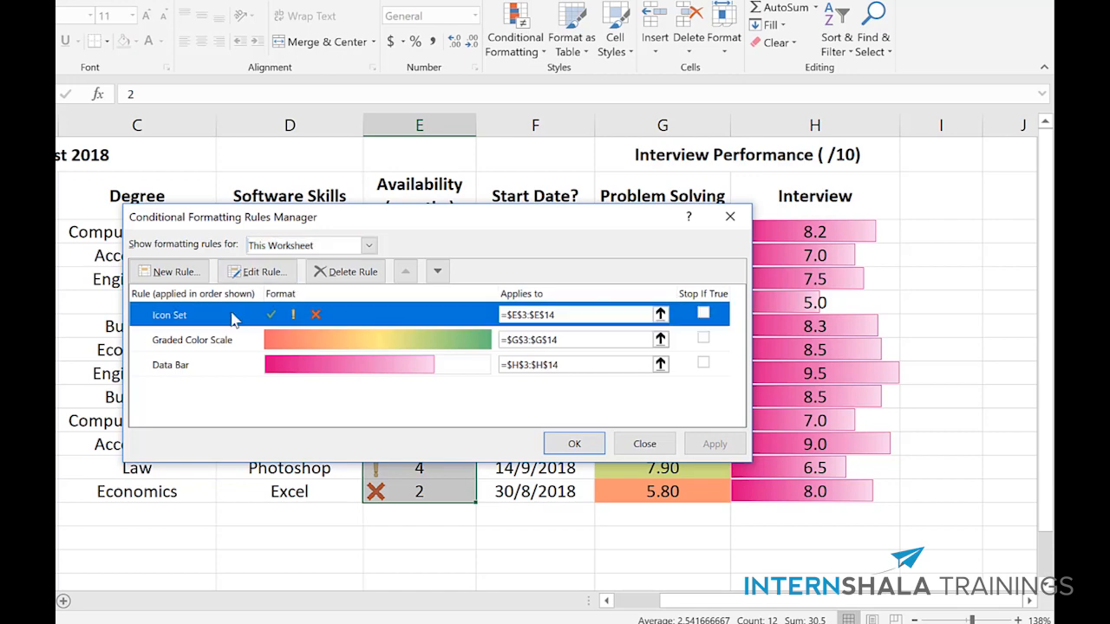
left_click(257, 276)
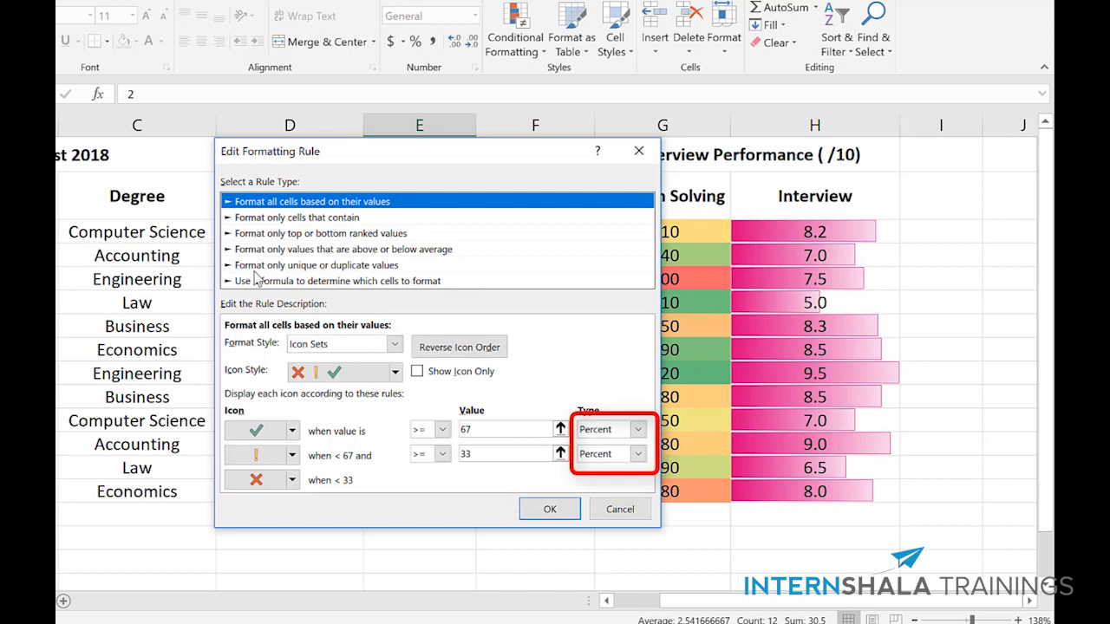
left_click(638, 429)
left_click(623, 446)
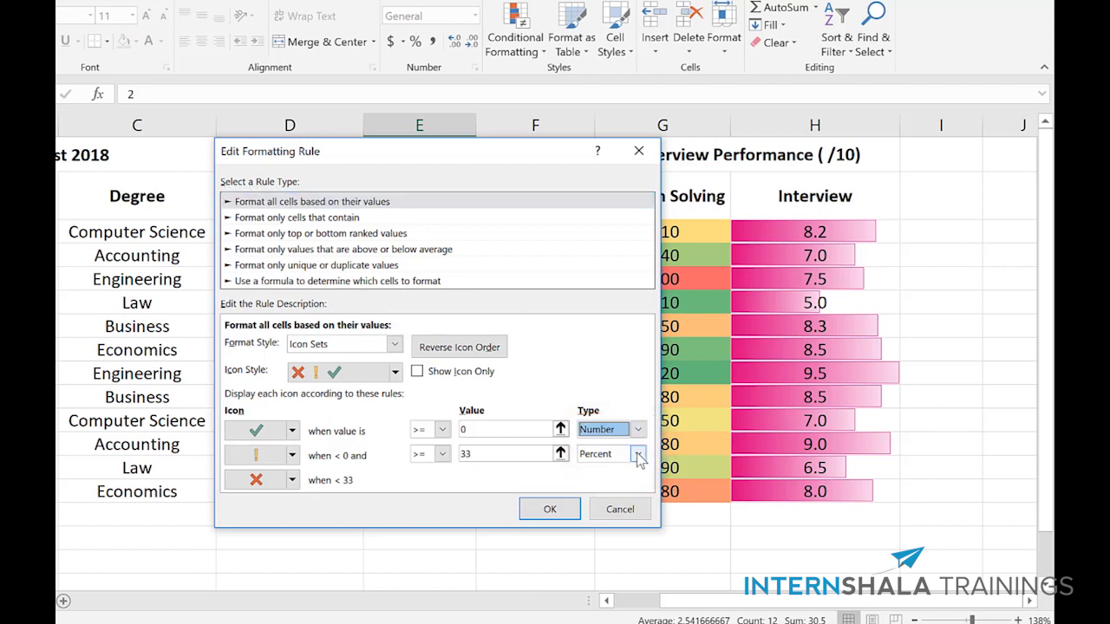
left_click(637, 453)
left_click(631, 471)
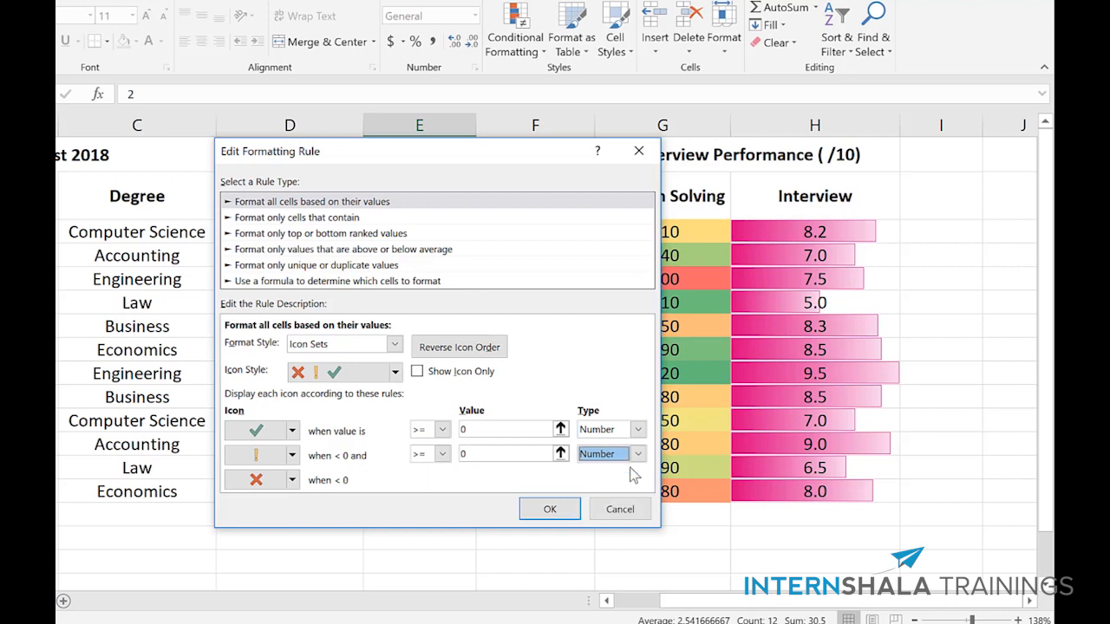
Step: Set the check mark to values > 2 and the exclamation mark to values >= 1.5, and apply the edited rule to the sheet
left_click(443, 431)
left_click(434, 454)
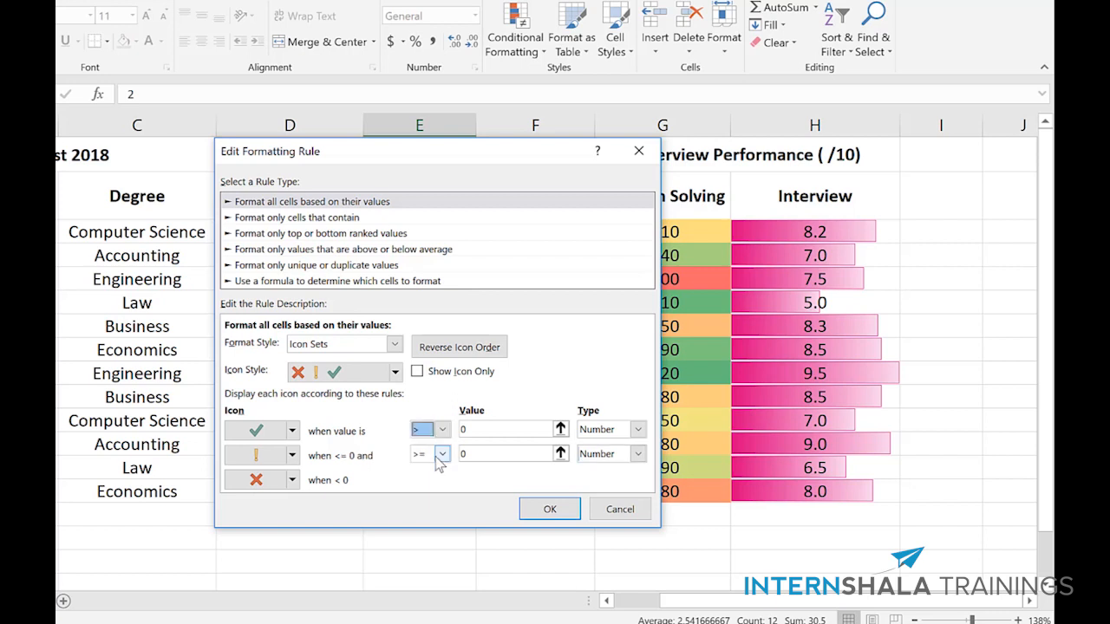
left_click(478, 424)
key("BackSpace")
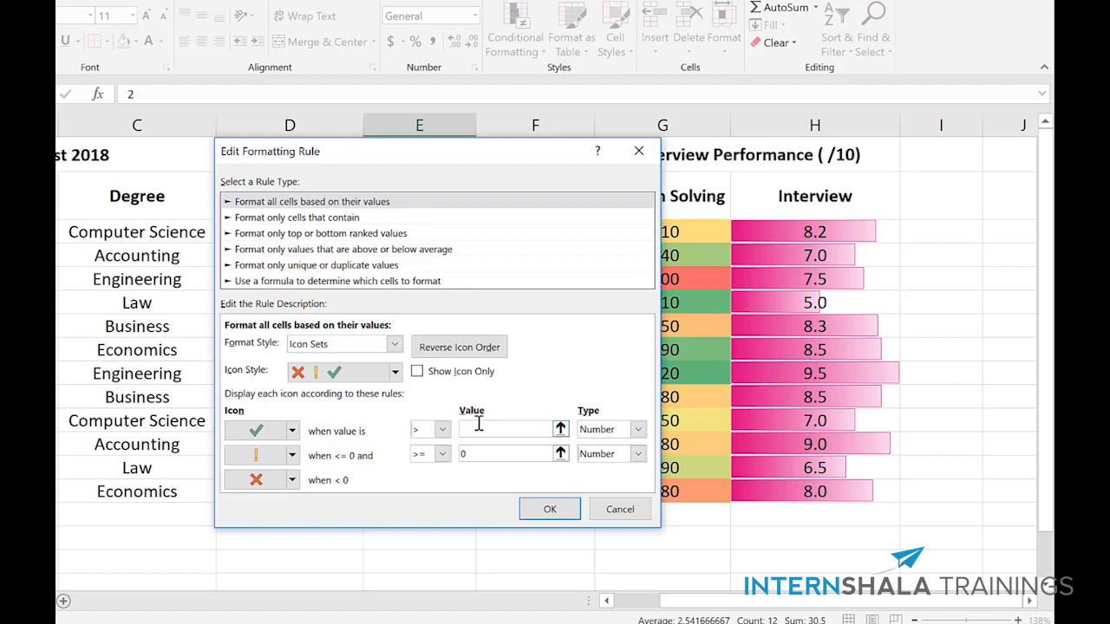
type("2")
left_click(396, 374)
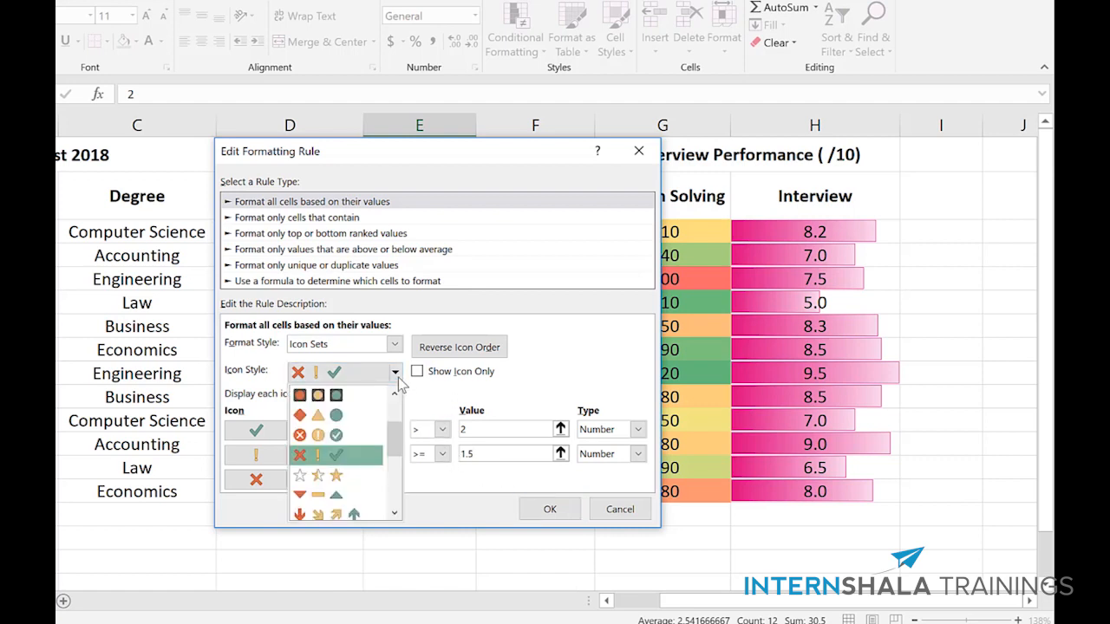
left_click(396, 373)
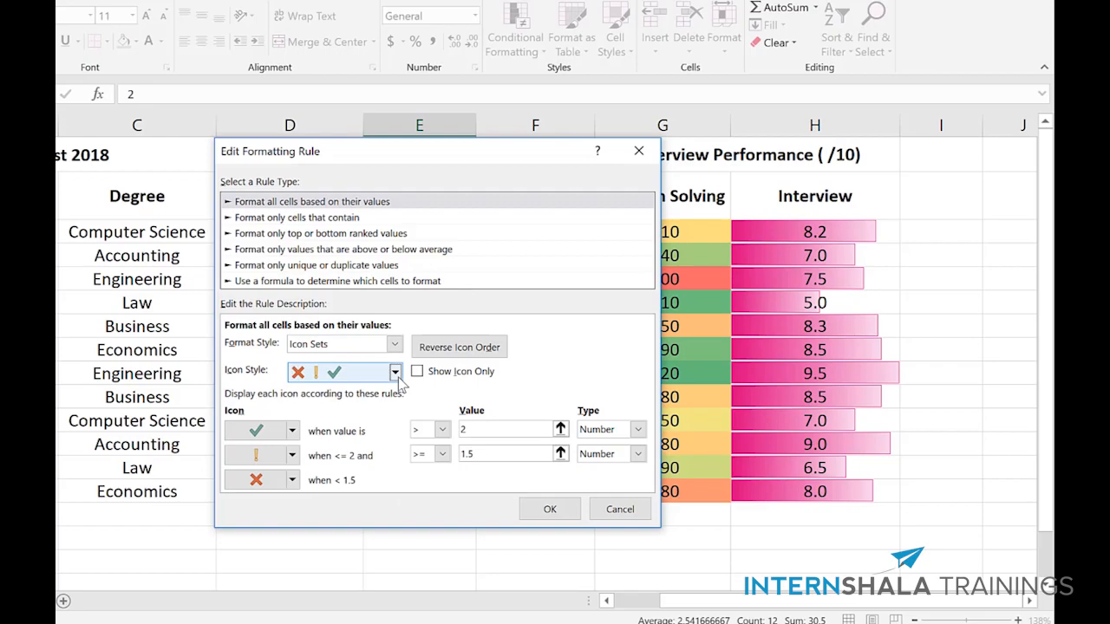
left_click(550, 510)
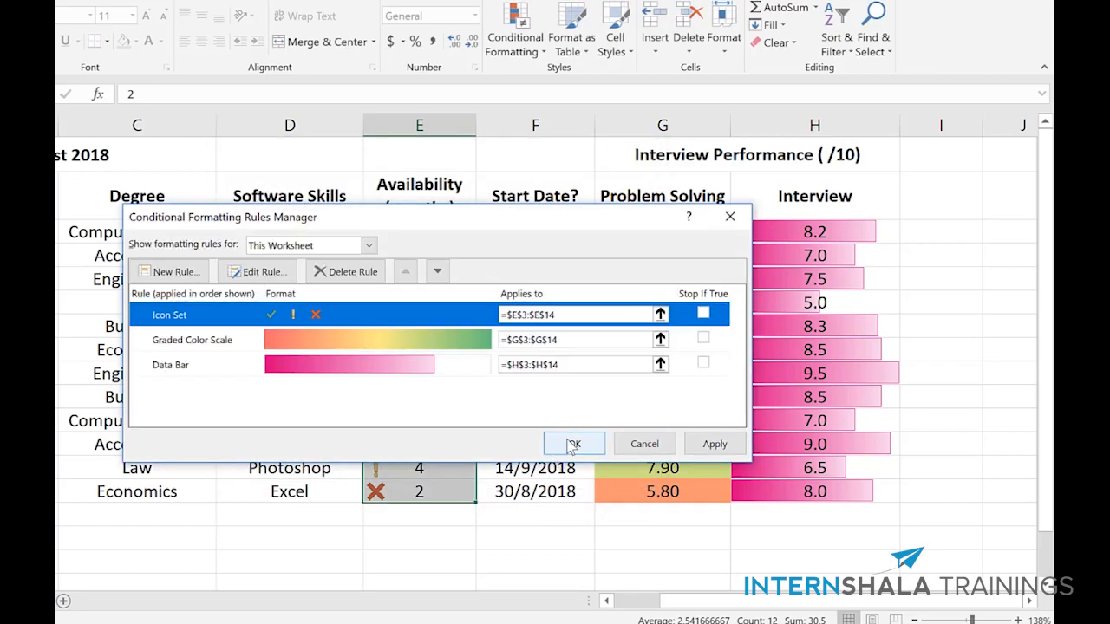
left_click(573, 443)
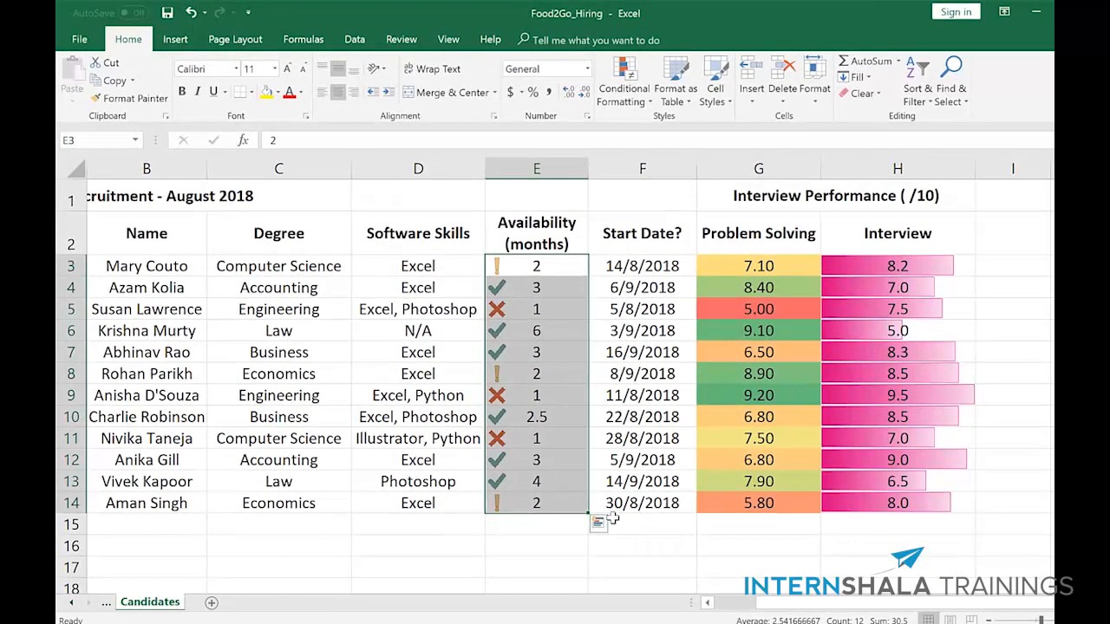
left_click(536, 241)
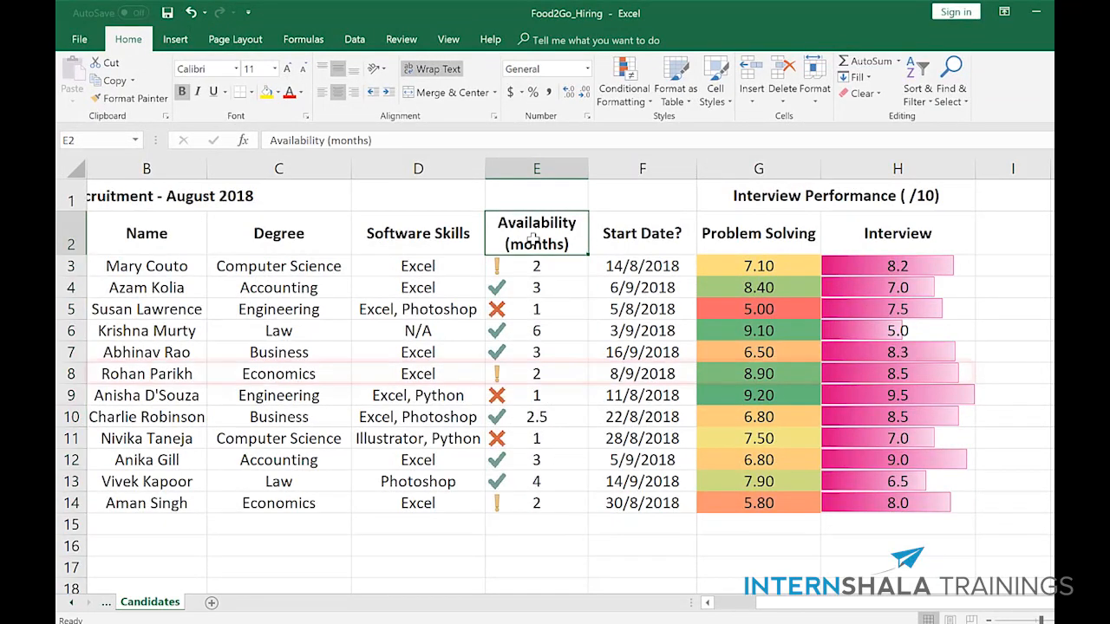